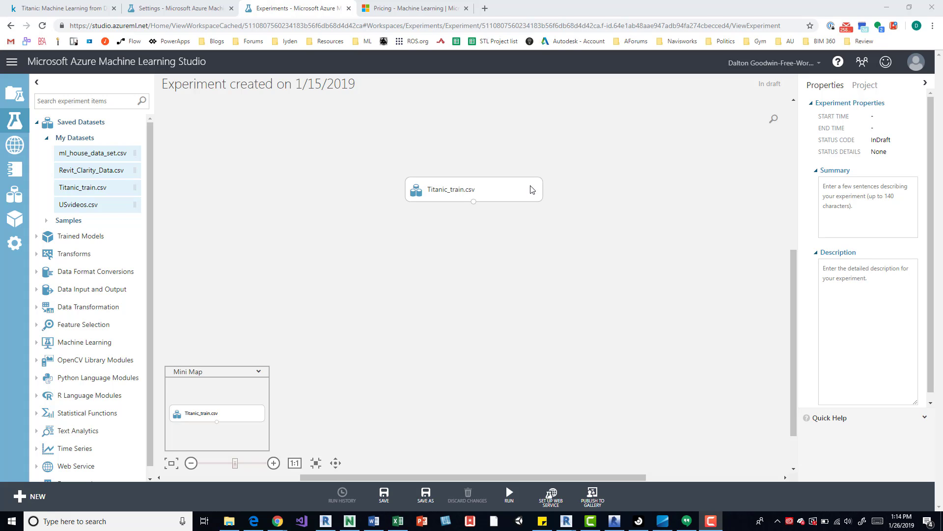
Delete the Titanic_train.csv dataset module from the experiment canvas.
{"action": "left_click", "coordinate": [510, 194]}
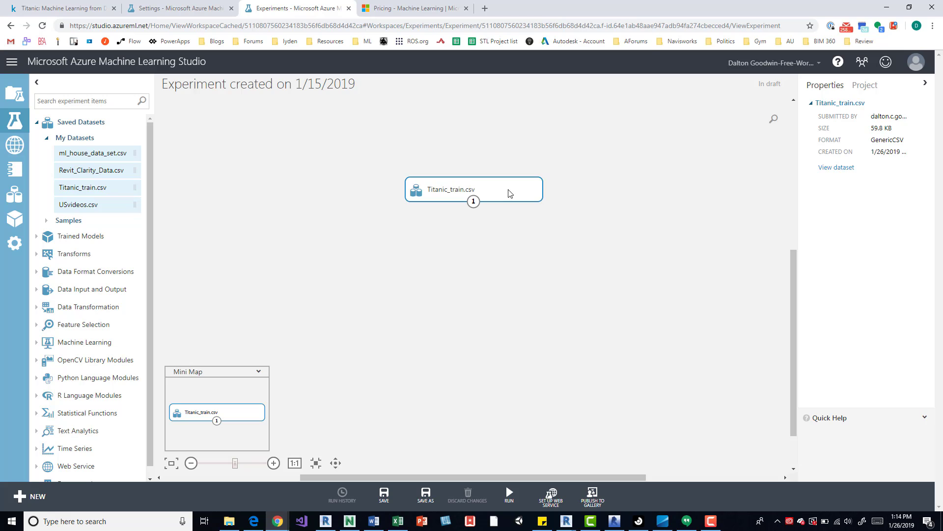
{"action": "key", "text": "Delete"}
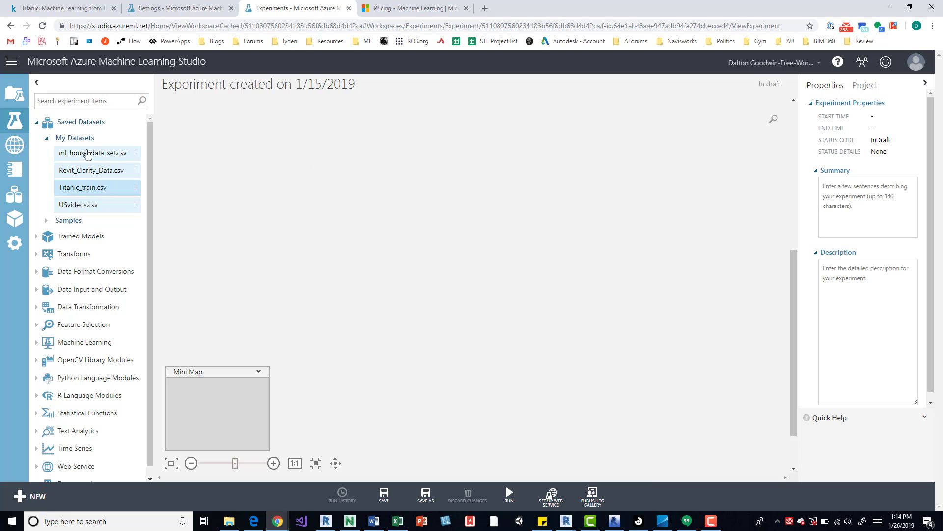
Browse the saved datasets available for experiments, examining both the Samples list and My Datasets.
{"action": "left_click", "coordinate": [79, 139]}
{"action": "left_click", "coordinate": [88, 124]}
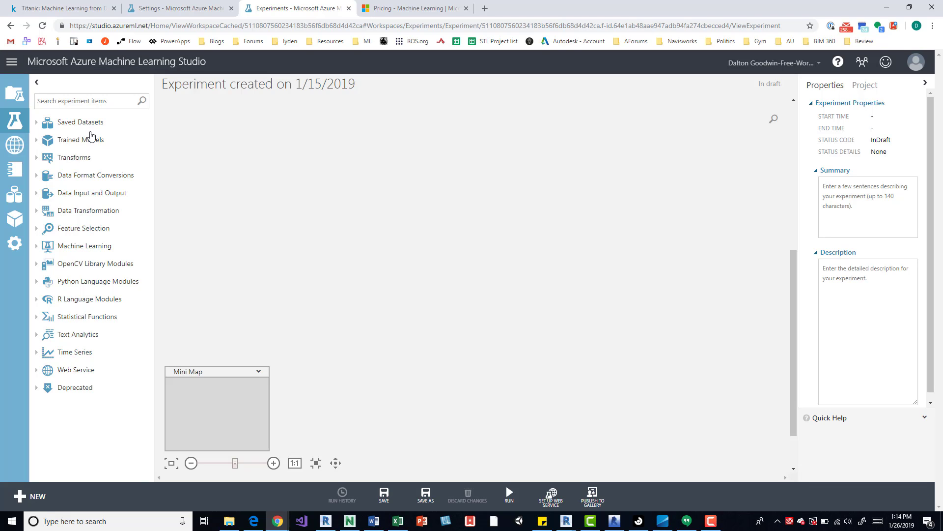
{"action": "left_click", "coordinate": [90, 123]}
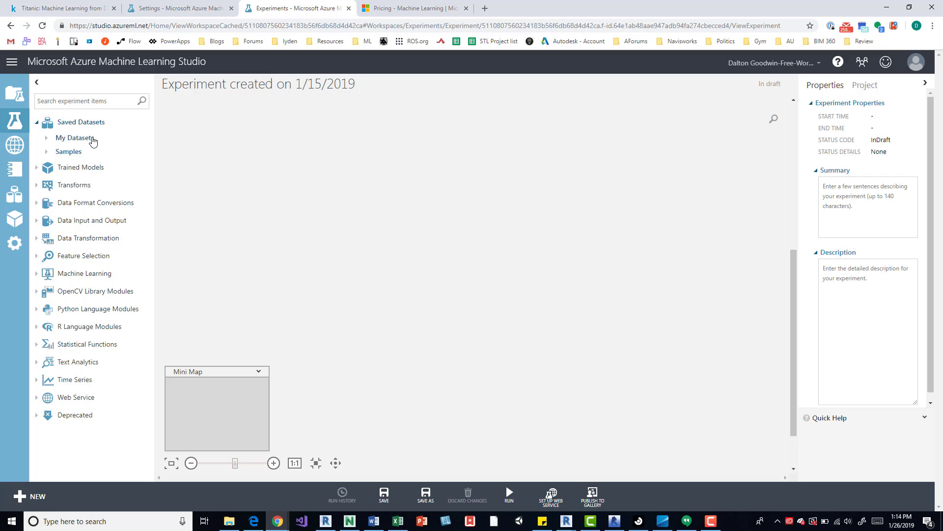
{"action": "left_click", "coordinate": [67, 152]}
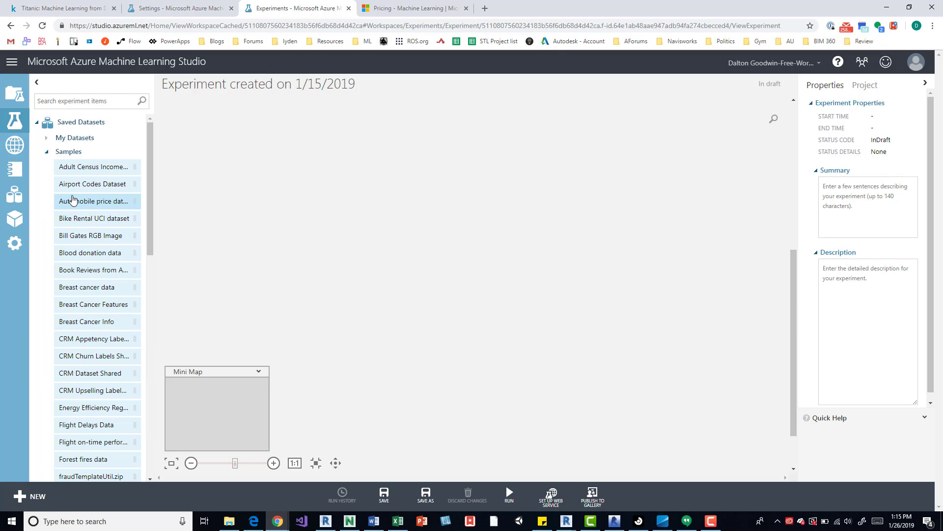
{"action": "scroll", "coordinate": [72, 201], "scroll_direction": "down", "scroll_amount": 5}
{"action": "scroll", "coordinate": [73, 216], "scroll_direction": "up", "scroll_amount": 5}
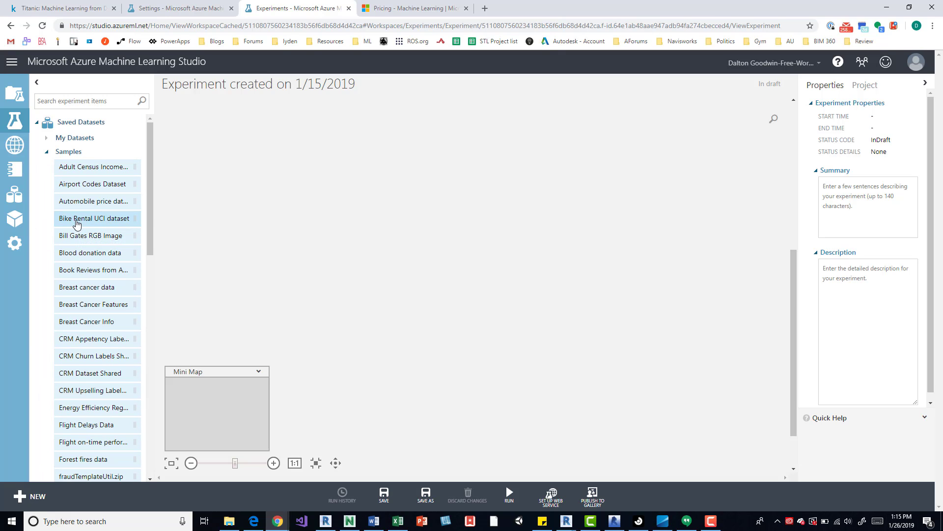
{"action": "left_click", "coordinate": [69, 152]}
{"action": "left_click", "coordinate": [75, 141]}
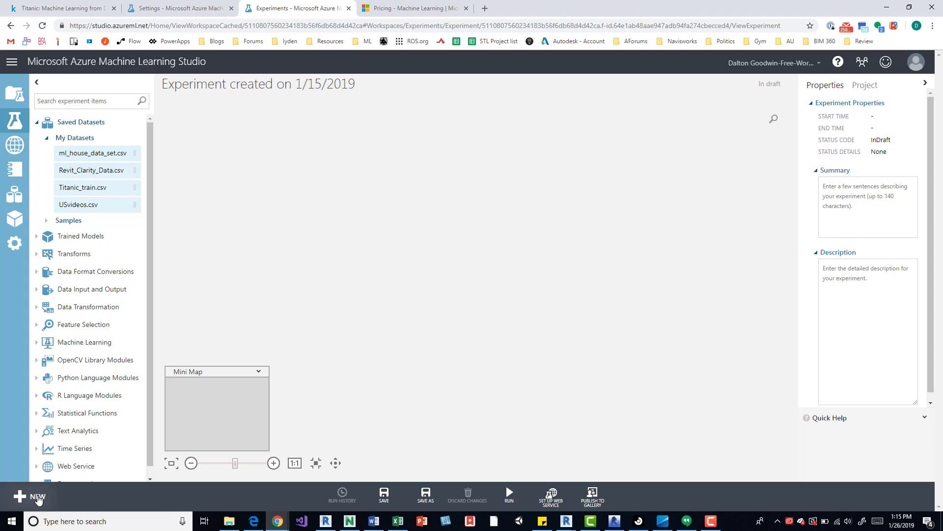
Leave the experiment without saving and start a new dataset upload with the local file Titanic_train.csv.
{"action": "left_click", "coordinate": [17, 196]}
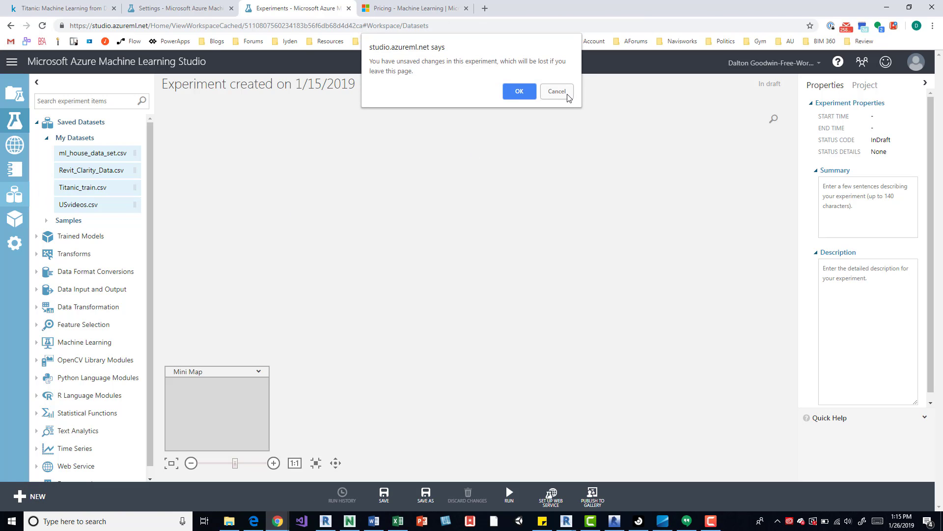
{"action": "left_click", "coordinate": [521, 95]}
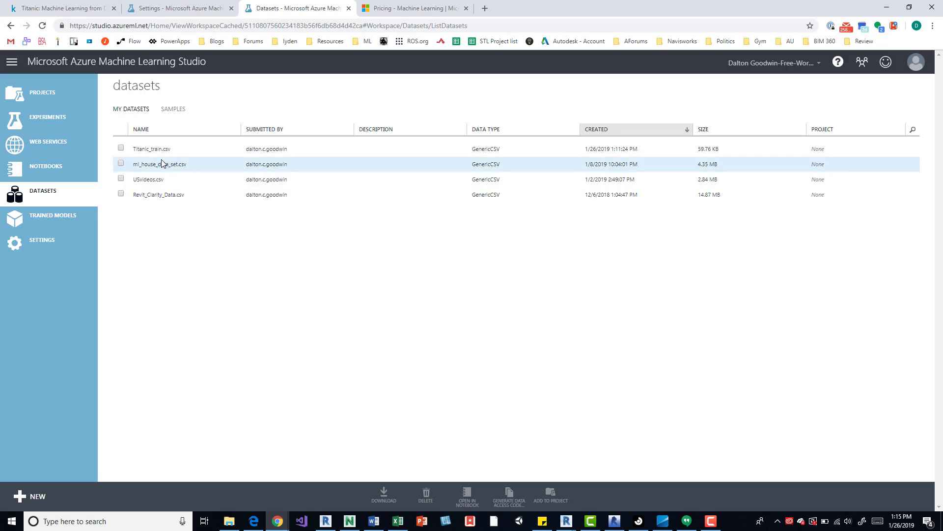
{"action": "left_click", "coordinate": [38, 497]}
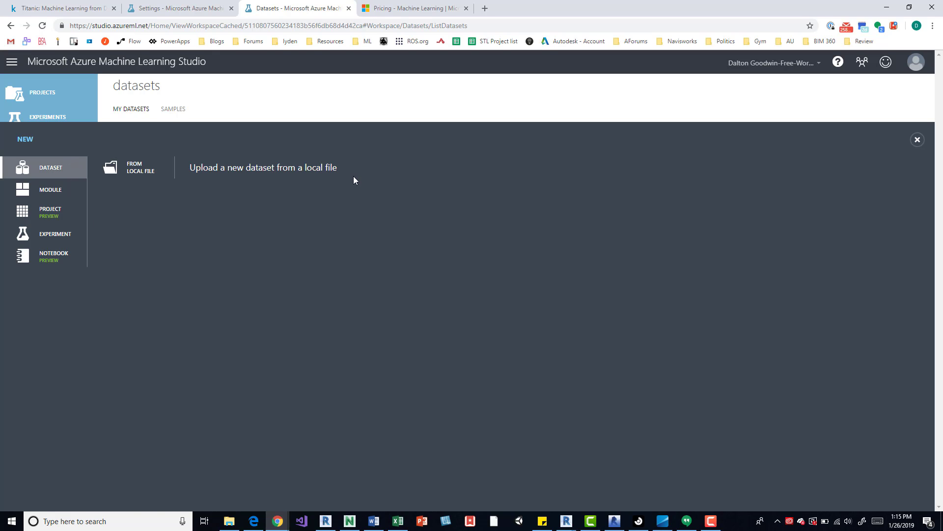
{"action": "left_click", "coordinate": [139, 171]}
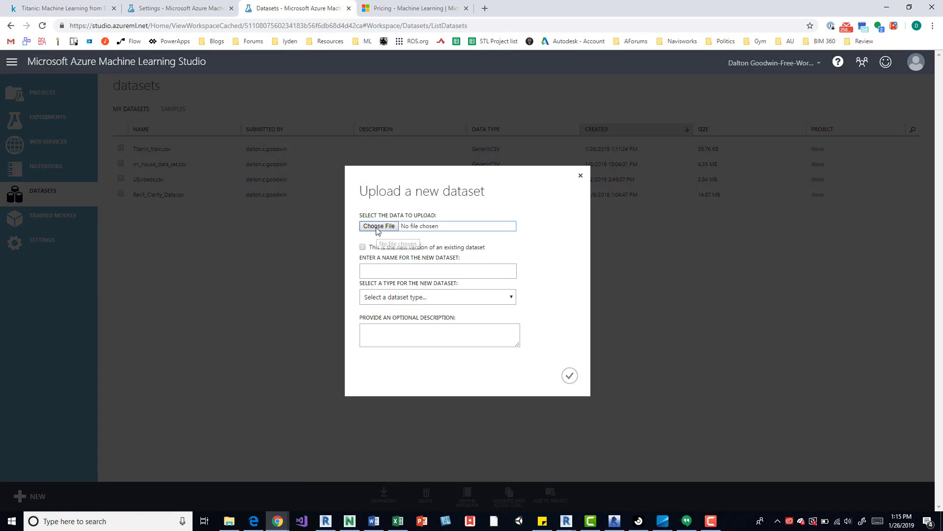
{"action": "left_click", "coordinate": [378, 227]}
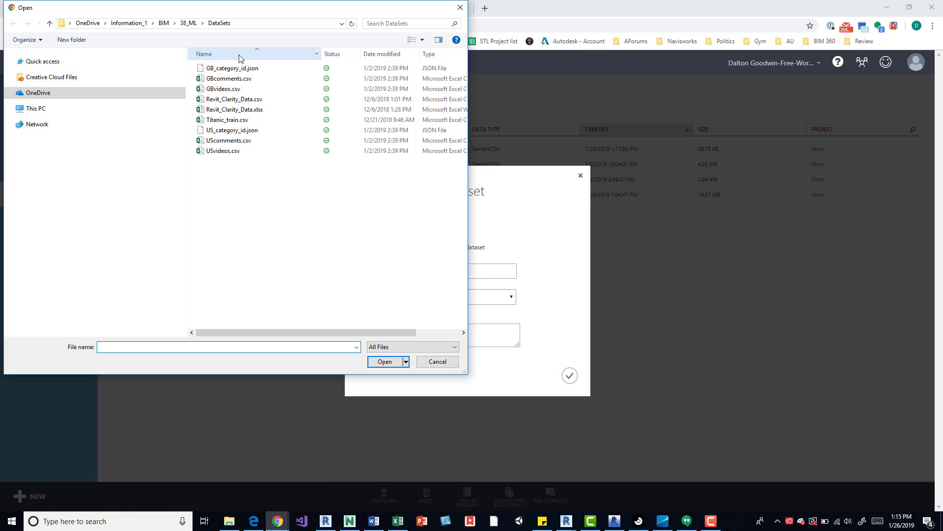
{"action": "left_click", "coordinate": [244, 123]}
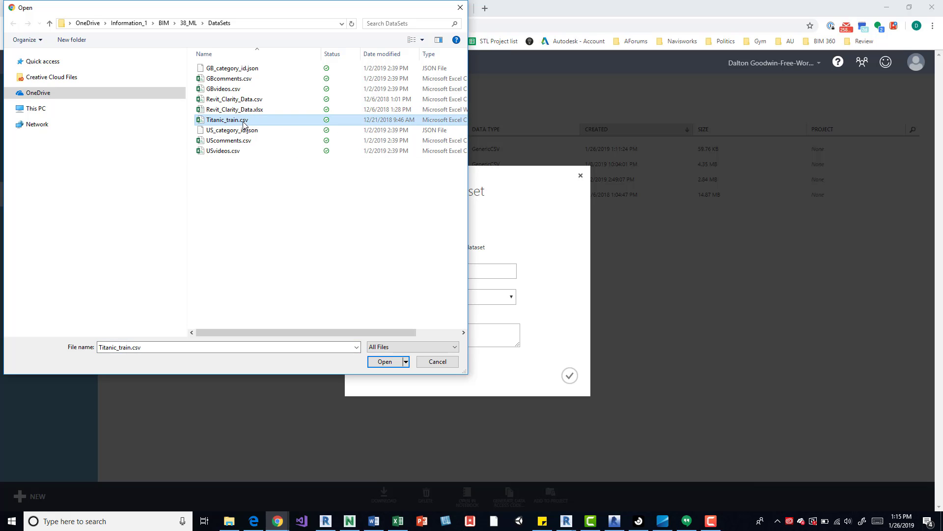
{"action": "left_click", "coordinate": [398, 366]}
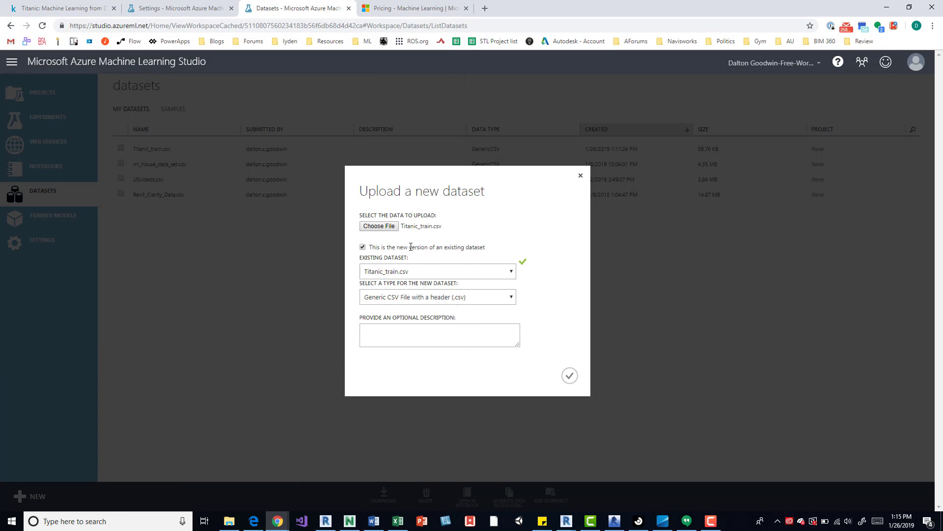
Upload the file as a new version of the existing Titanic_train.csv dataset, typed as Generic CSV File with a header (.csv).
{"action": "left_click", "coordinate": [511, 273]}
{"action": "left_click", "coordinate": [511, 274]}
{"action": "left_click", "coordinate": [512, 297]}
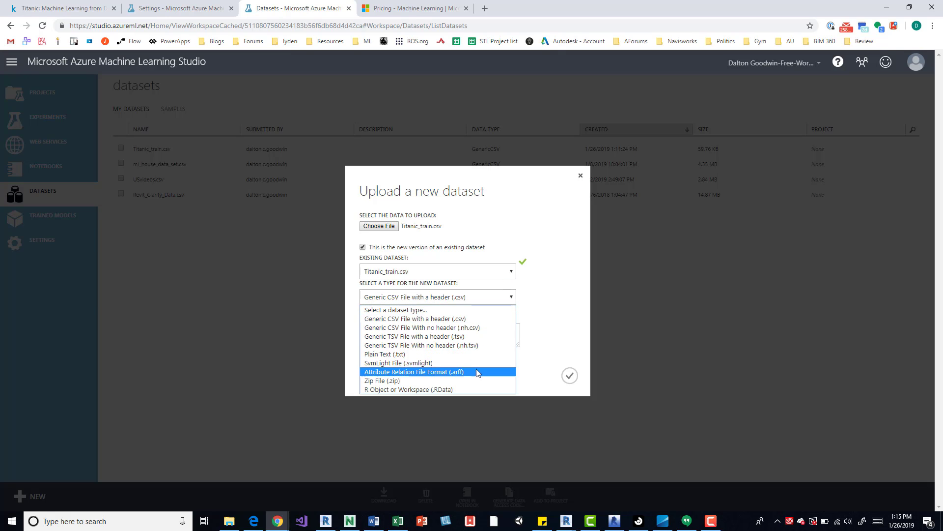
{"action": "left_click", "coordinate": [534, 237]}
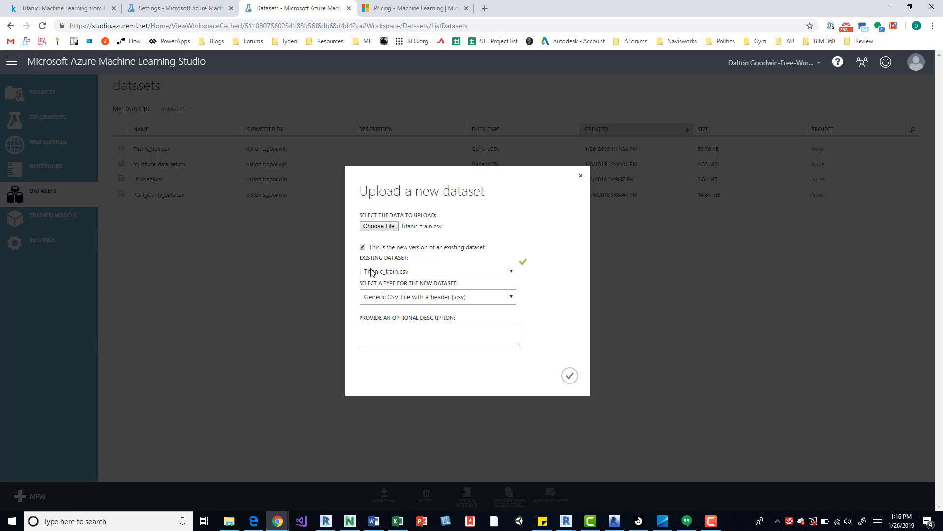
{"action": "left_click", "coordinate": [570, 376]}
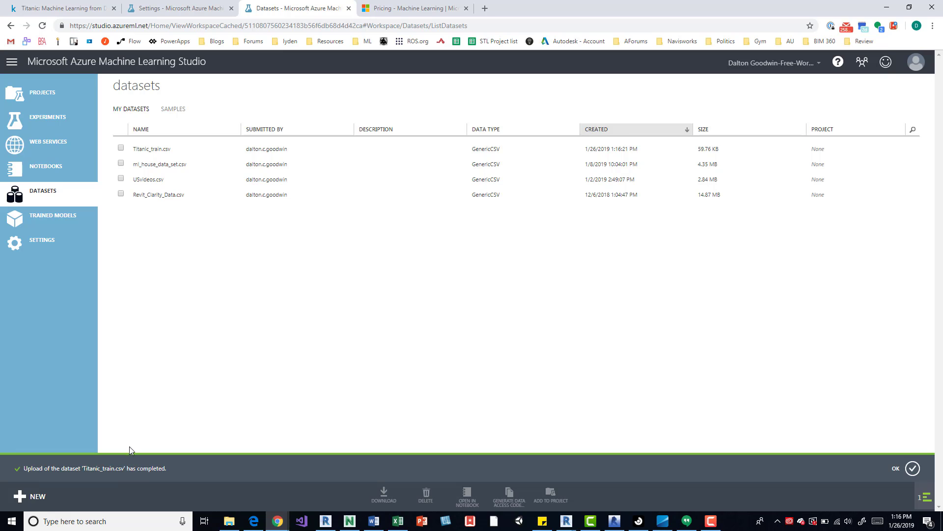
{"action": "left_click", "coordinate": [913, 467]}
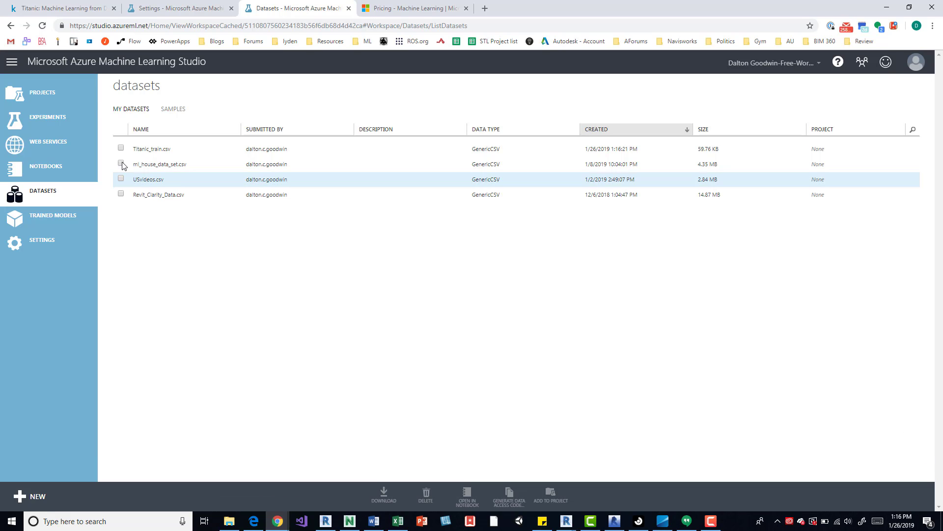
Create a blank experiment and place the Titanic_train.csv dataset near the top of its canvas.
{"action": "left_click", "coordinate": [53, 117]}
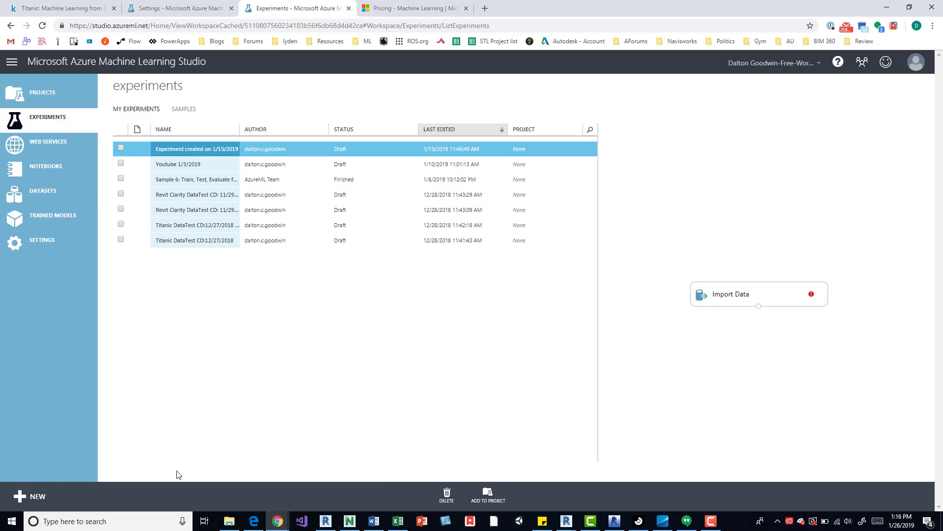
{"action": "left_click", "coordinate": [30, 496]}
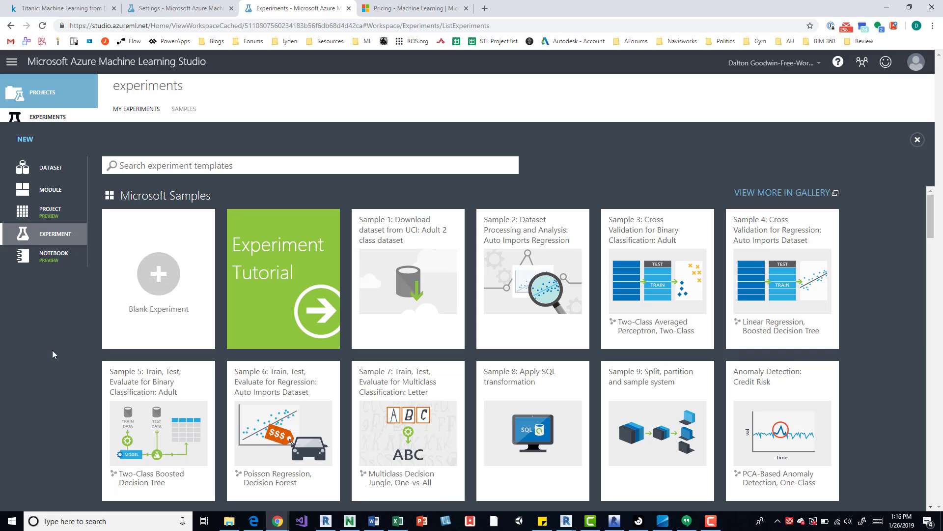
{"action": "left_click", "coordinate": [158, 313]}
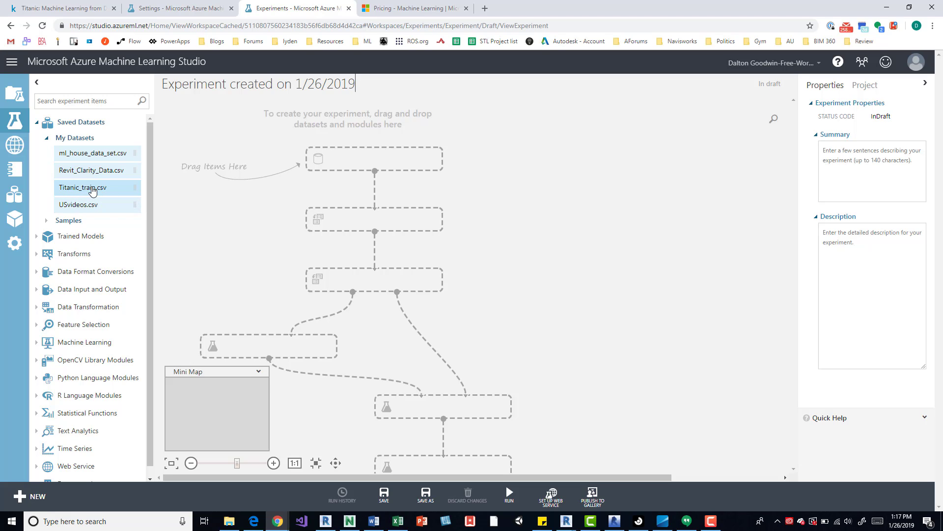
{"action": "left_click_drag", "start_coordinate": [92, 191], "coordinate": [388, 160]}
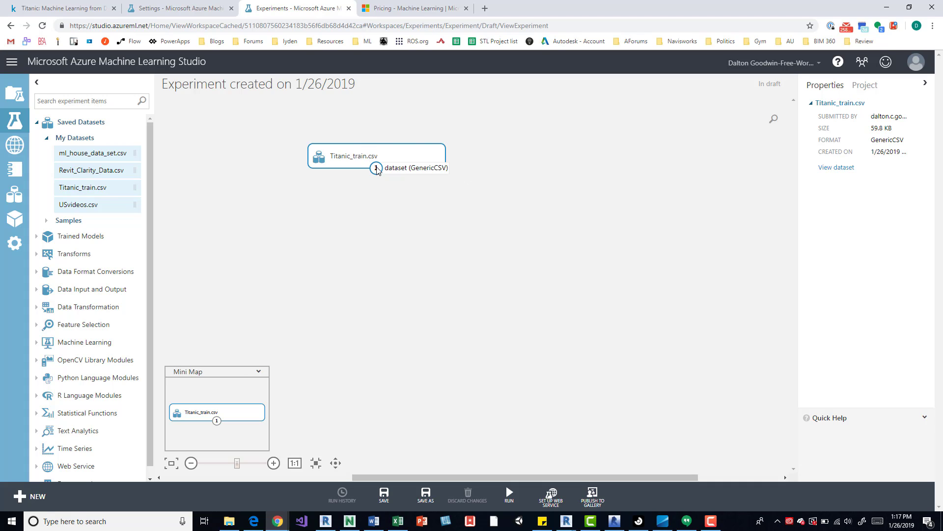
{"action": "left_click_drag", "start_coordinate": [376, 170], "coordinate": [382, 202]}
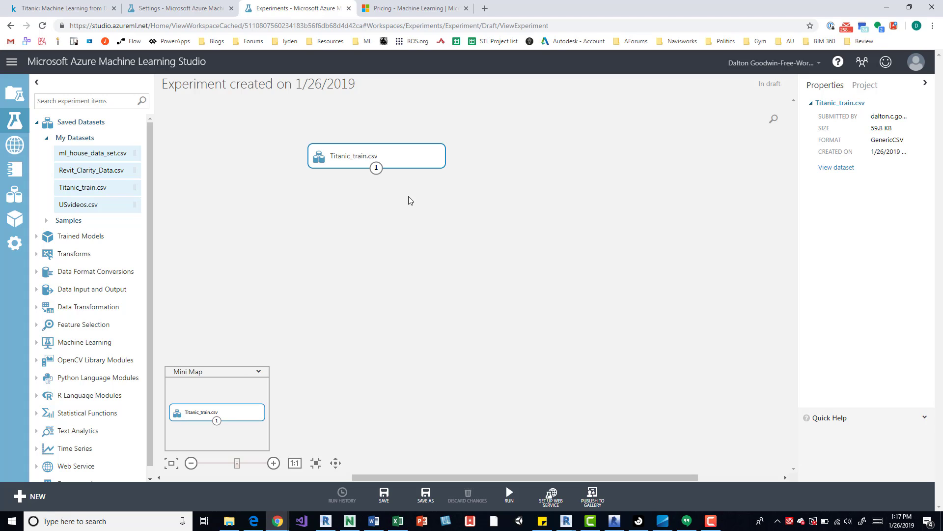
Visualize the Titanic_train.csv dataset output and examine its rows and columns.
{"action": "right_click", "coordinate": [376, 169]}
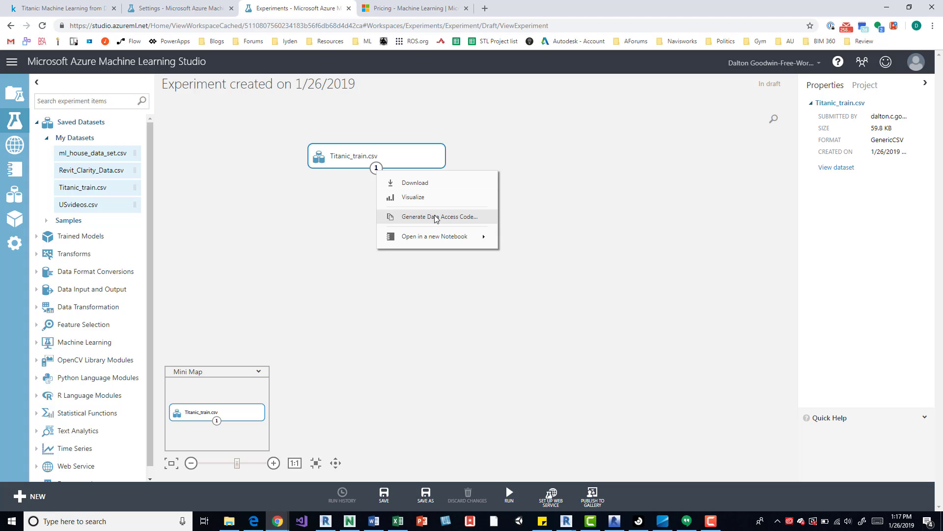
{"action": "mouse_move", "coordinate": [448, 238]}
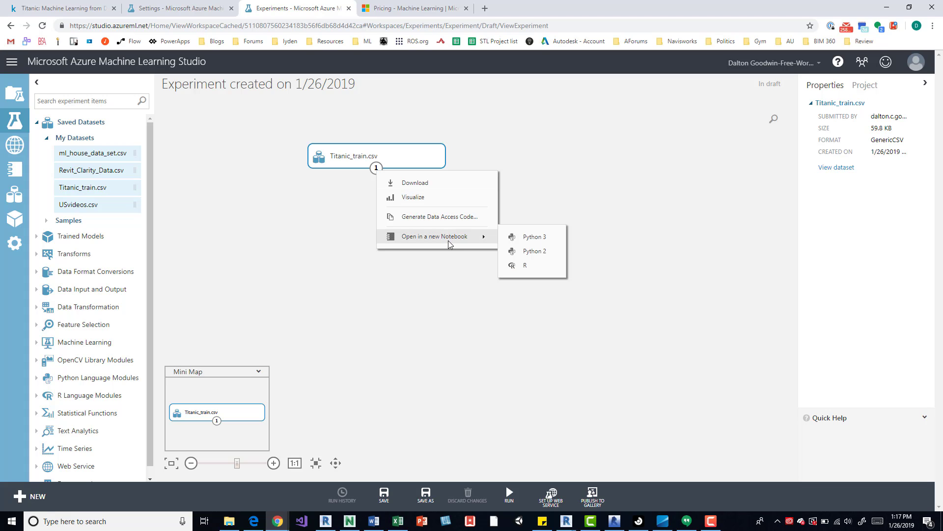
{"action": "left_click", "coordinate": [421, 197]}
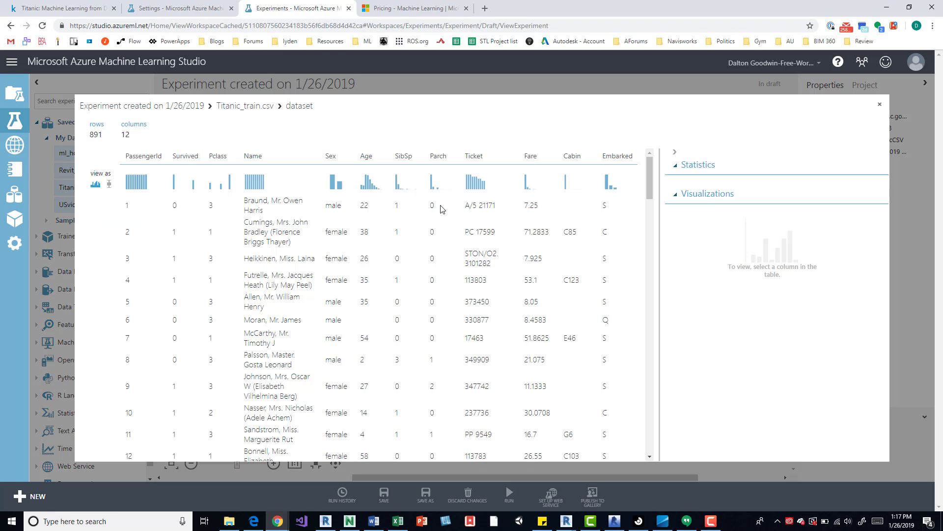
{"action": "scroll", "coordinate": [447, 219], "scroll_direction": "down", "scroll_amount": 3}
{"action": "scroll", "coordinate": [450, 222], "scroll_direction": "up", "scroll_amount": 3}
{"action": "mouse_move", "coordinate": [649, 176]}
{"action": "left_mouse_down"}
{"action": "mouse_move", "coordinate": [652, 230]}
{"action": "mouse_move", "coordinate": [650, 170]}
{"action": "left_mouse_up"}
{"action": "left_click", "coordinate": [880, 104]}
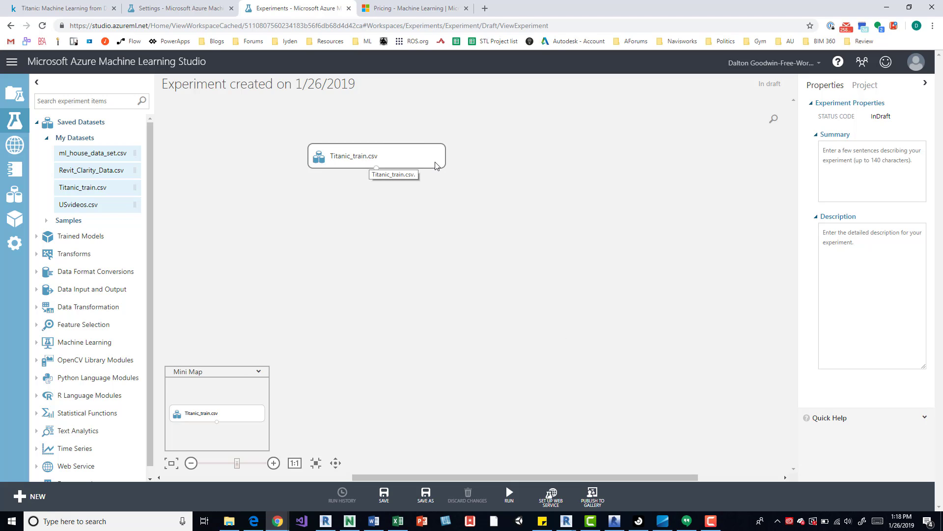
Look at the Kaggle Titanic data page and the Azure Machine Learning pricing page, and return to the experiment.
{"action": "left_click", "coordinate": [27, 5]}
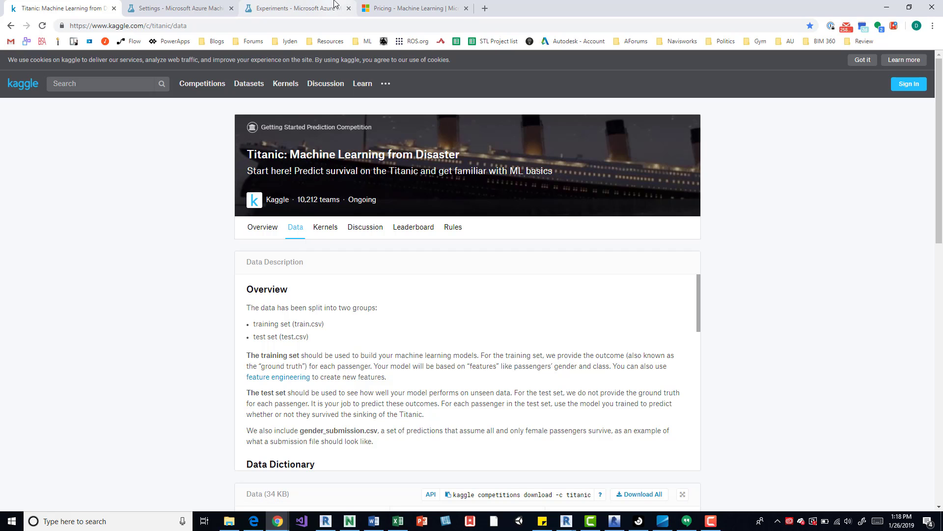
{"action": "left_click", "coordinate": [400, 6]}
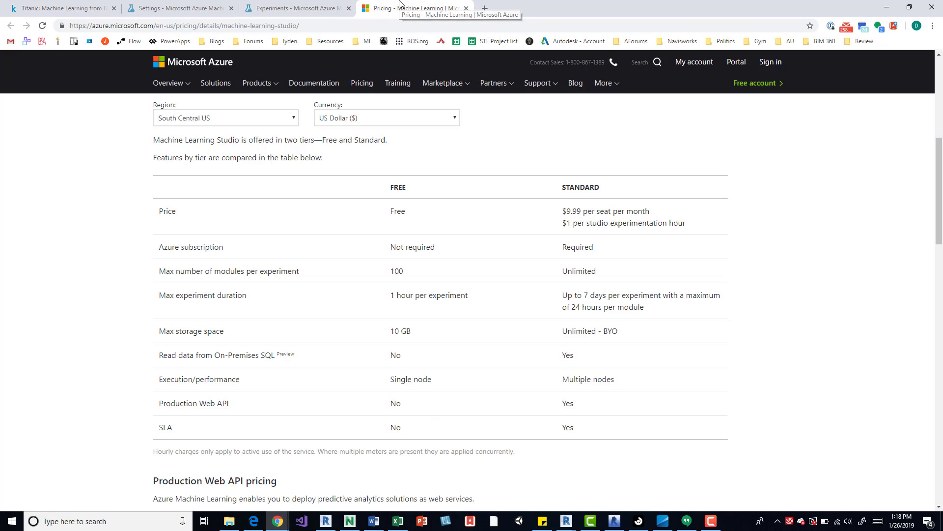
{"action": "left_click", "coordinate": [295, 8]}
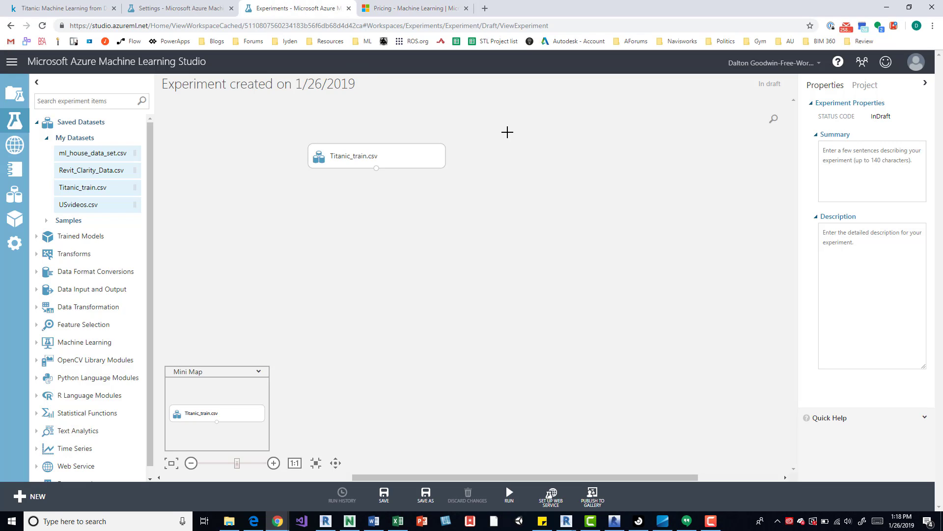